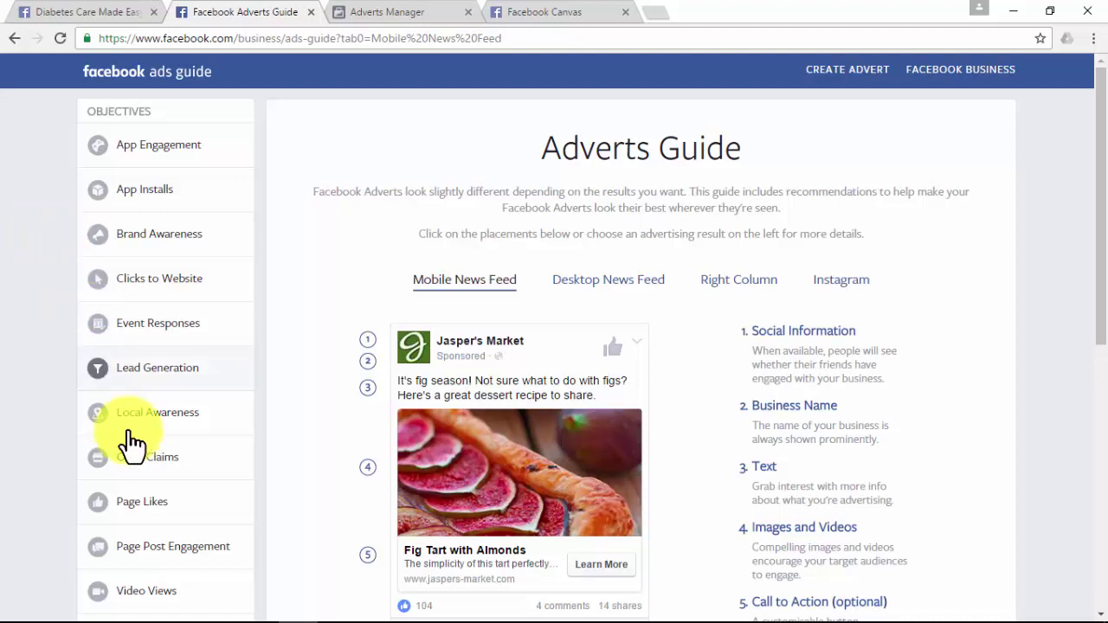
Step: Open the Video Views objective's Facebook Video advert guide
left_click(178, 587)
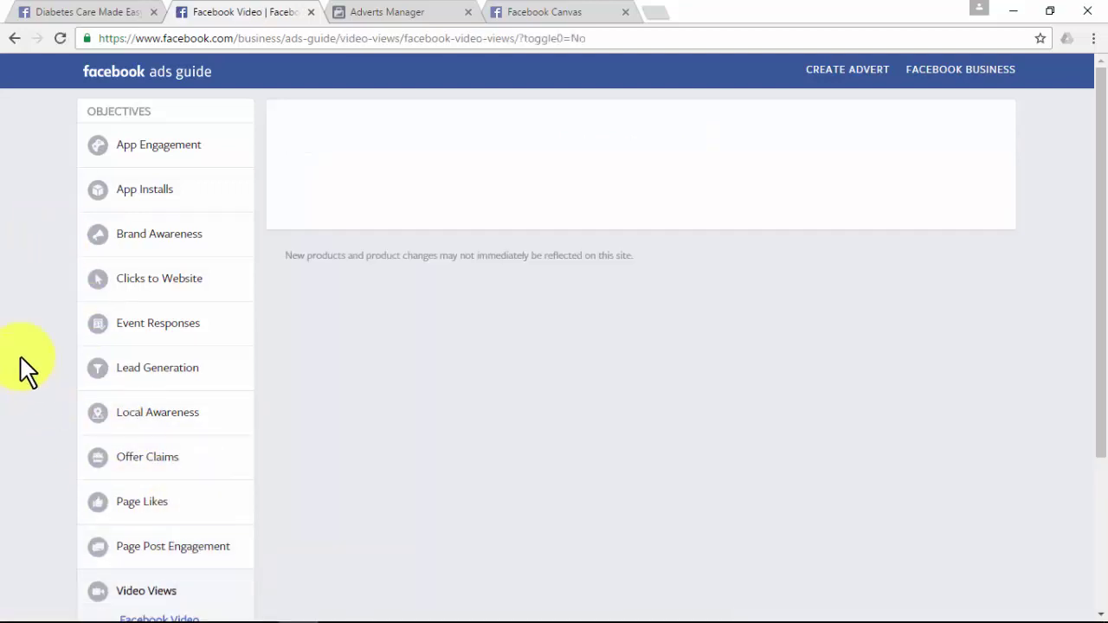
Step: Review the Video Views specs through the Slideshow design guidelines, then go to the Diabetes Care Made Easy Page
scroll(22, 370, "down", 1)
scroll(22, 370, "down", 5)
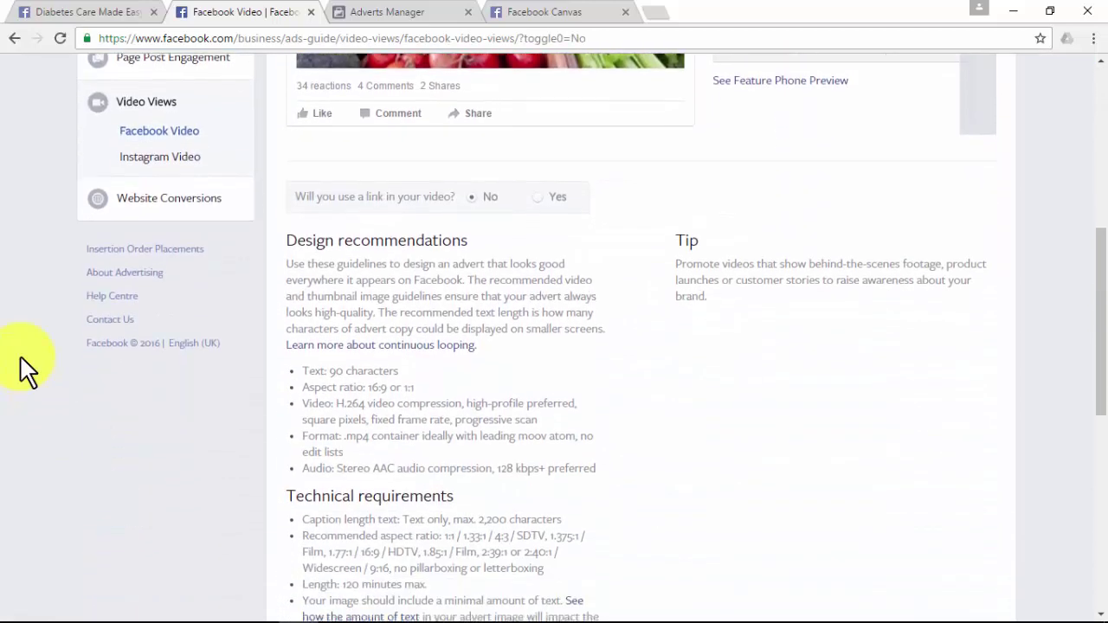
scroll(22, 371, "down", 2)
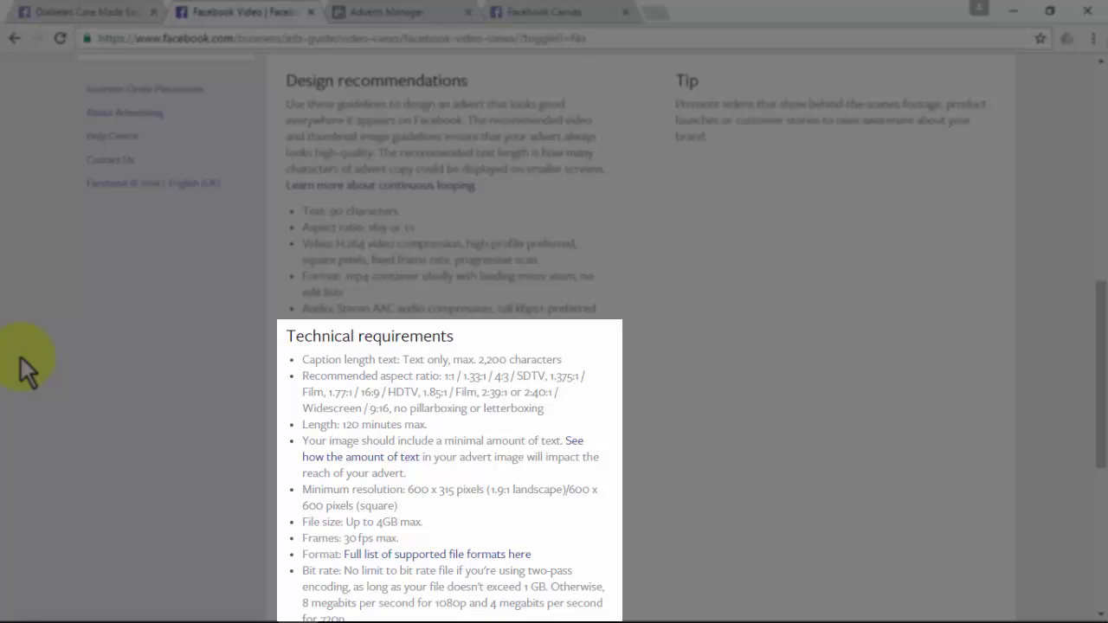
scroll(26, 368, "down", 3)
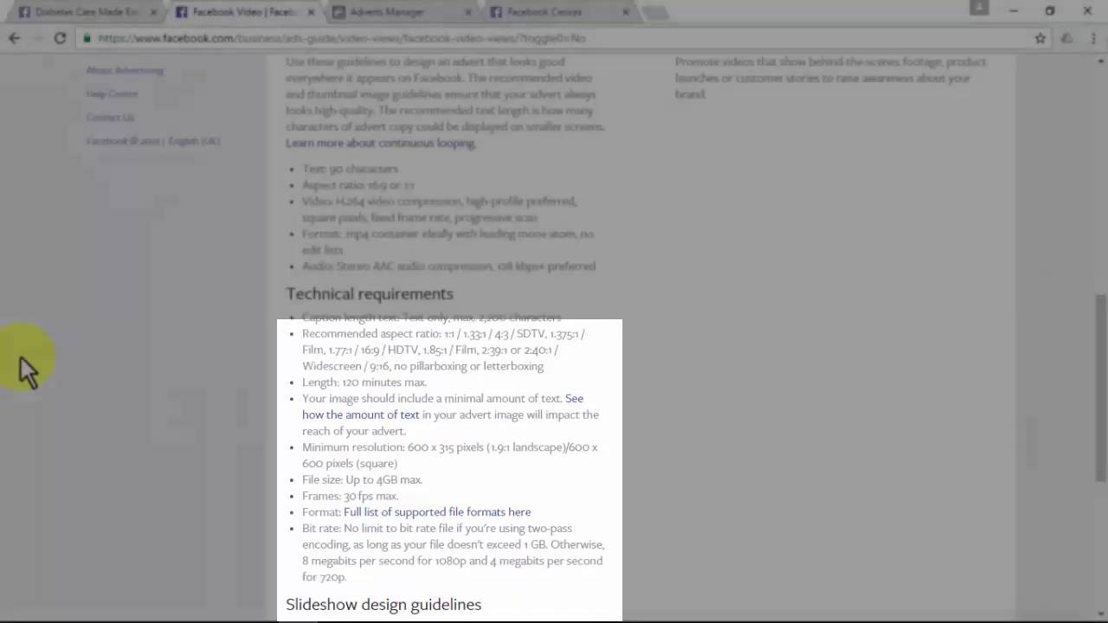
scroll(26, 368, "down", 1)
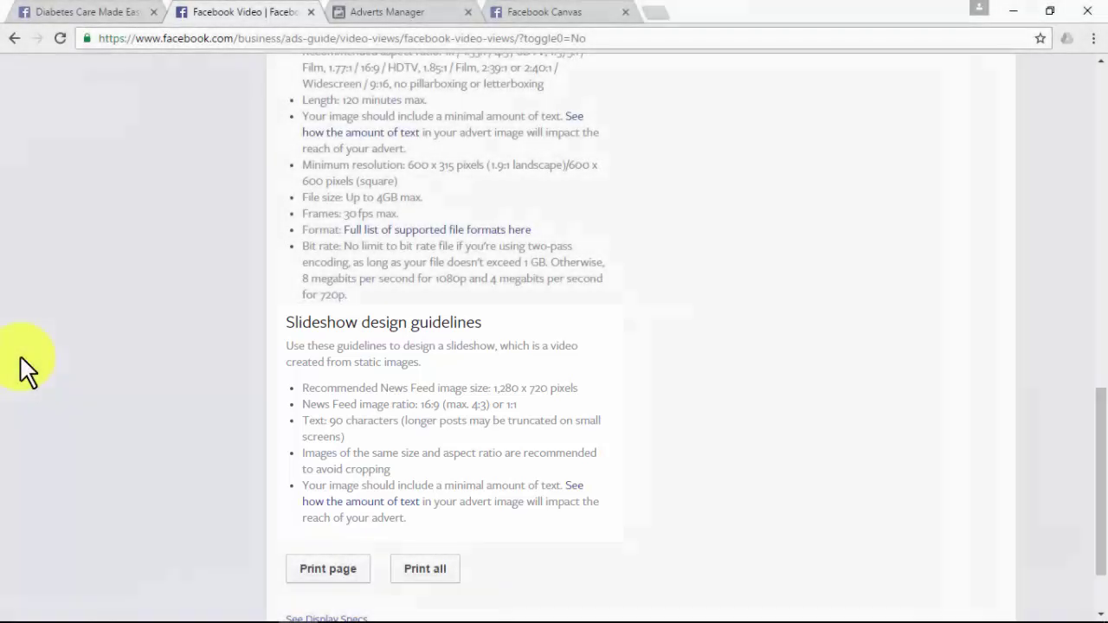
left_click(54, 17)
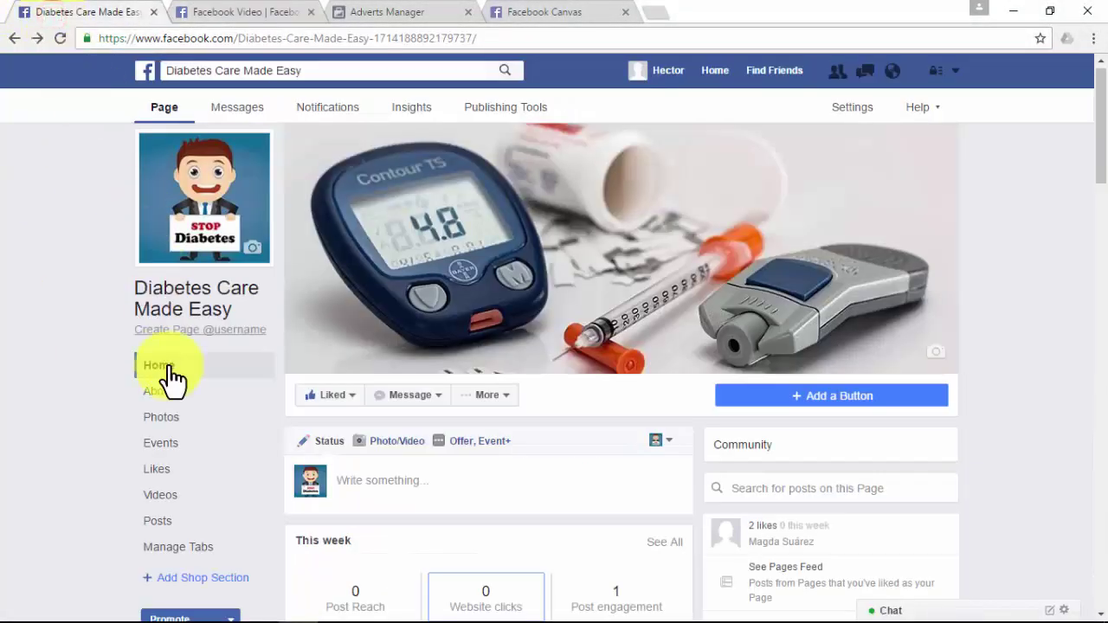
Step: Confirm the Page's Video library under Publishing Tools is empty, then return to Adverts Manager's objective choices
left_click(509, 111)
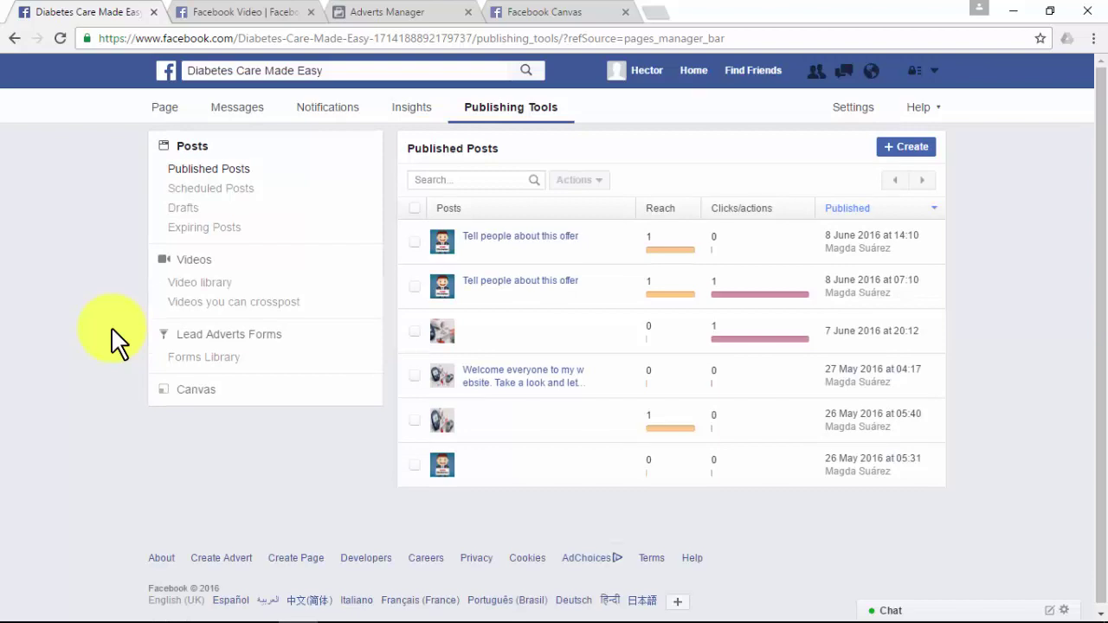
left_click(203, 263)
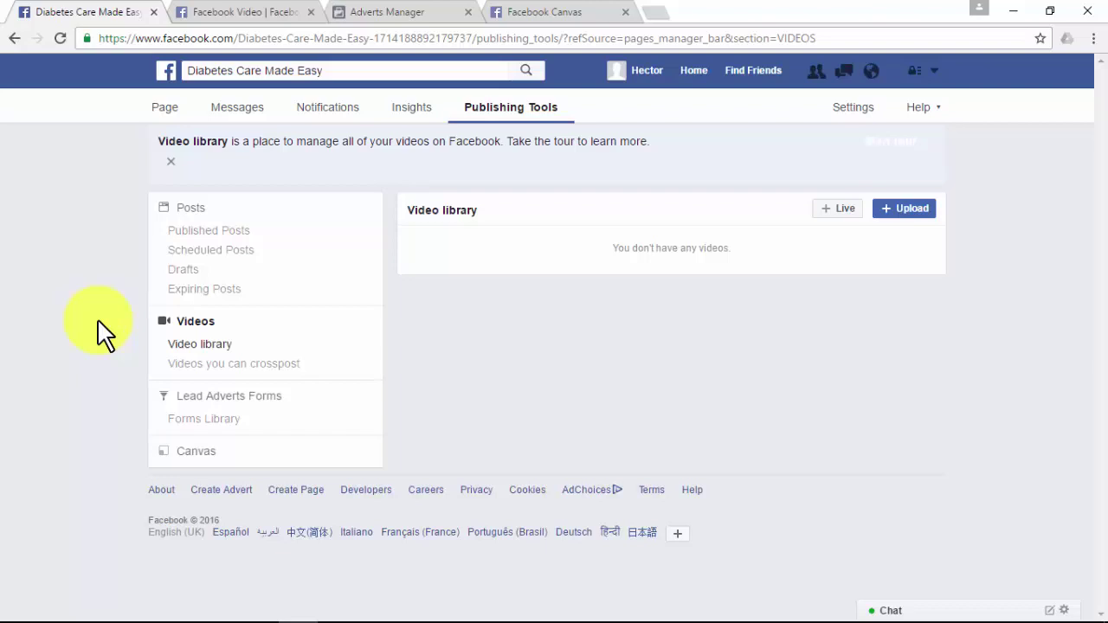
left_click(364, 12)
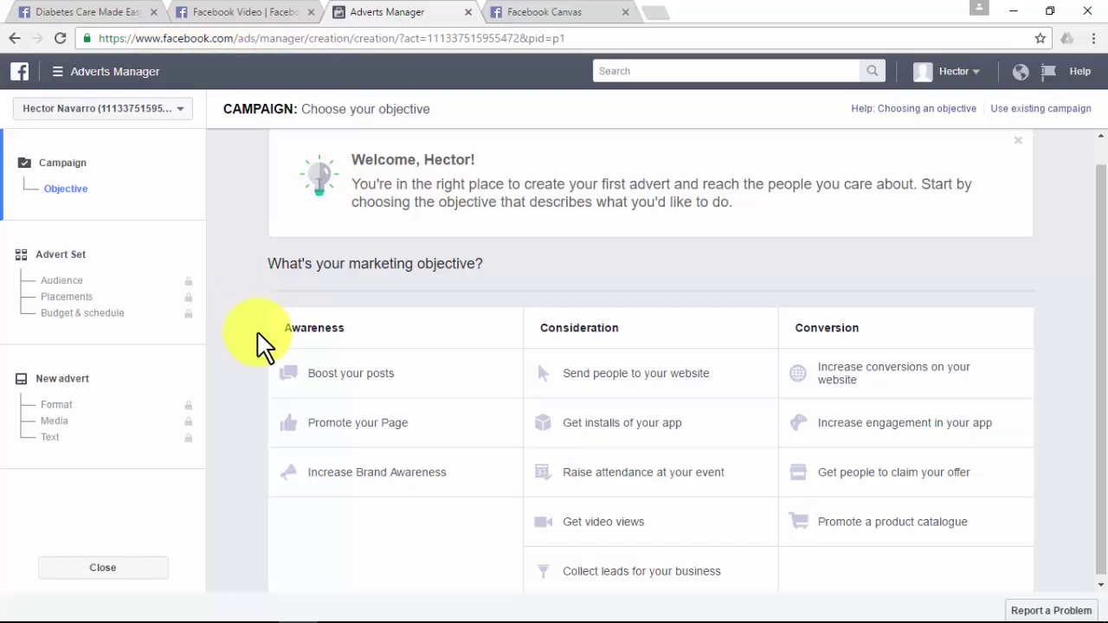
Step: Choose Get video views as the objective, giving campaign name Video Views, then revisit the Page's Video library
left_click(704, 523)
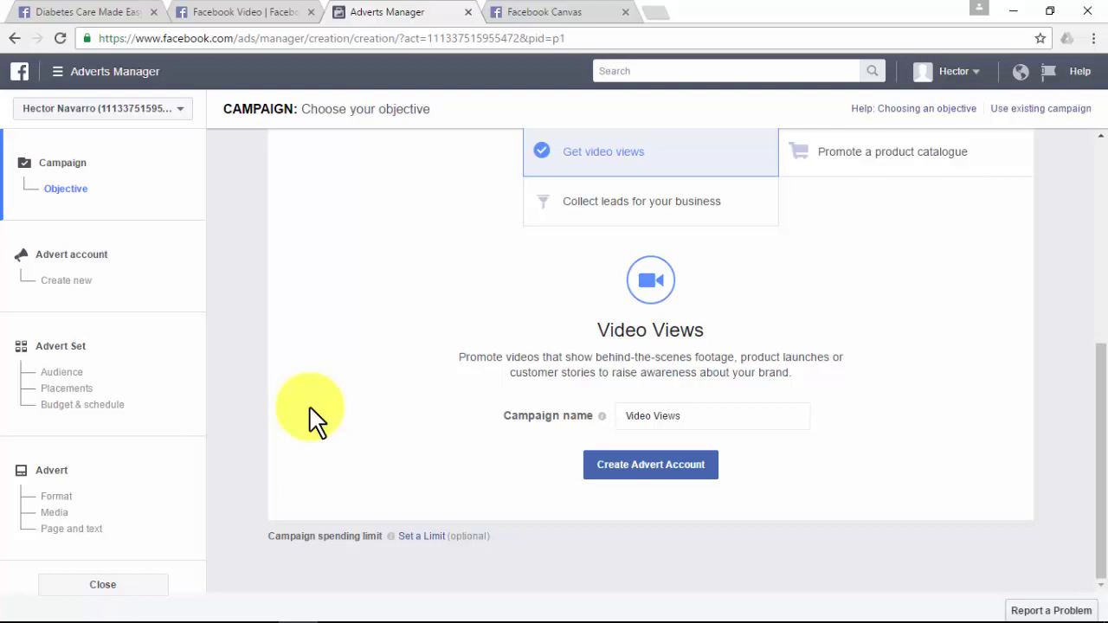
left_click(121, 13)
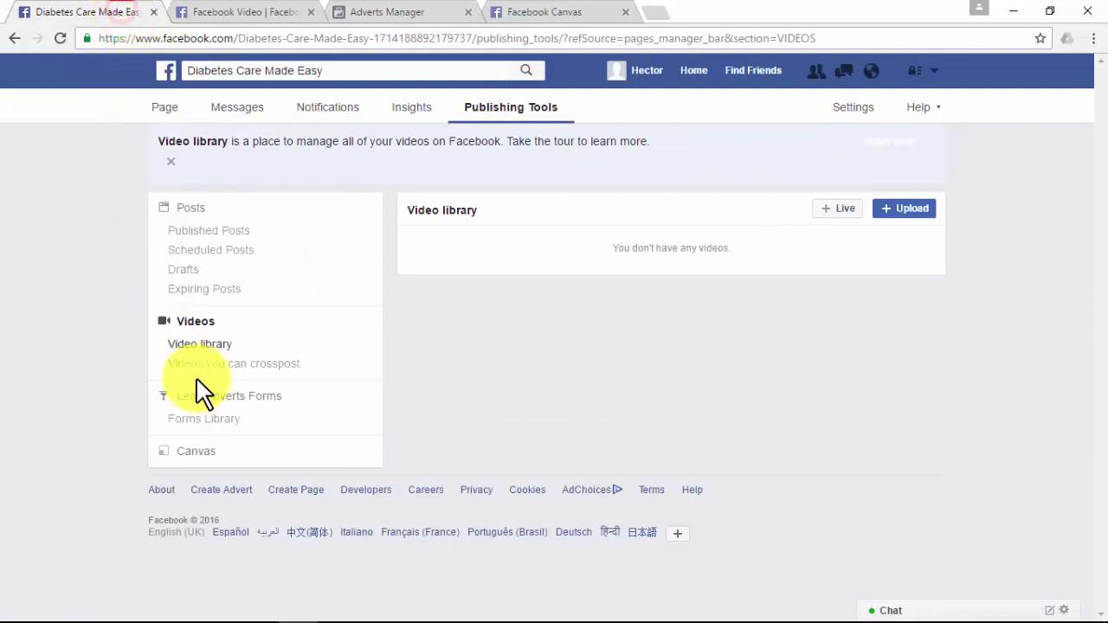
Step: Check the Forms Library listing the active Diabetes Daily News lead form, then return to the objective grid
left_click(232, 395)
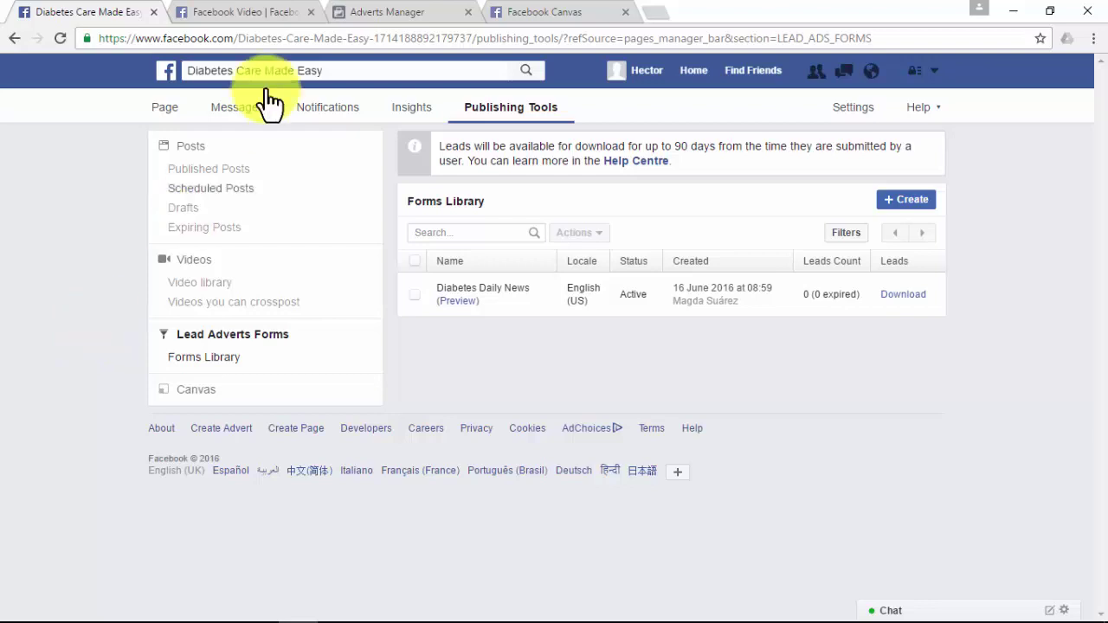
left_click(365, 15)
scroll(346, 275, "up", 3)
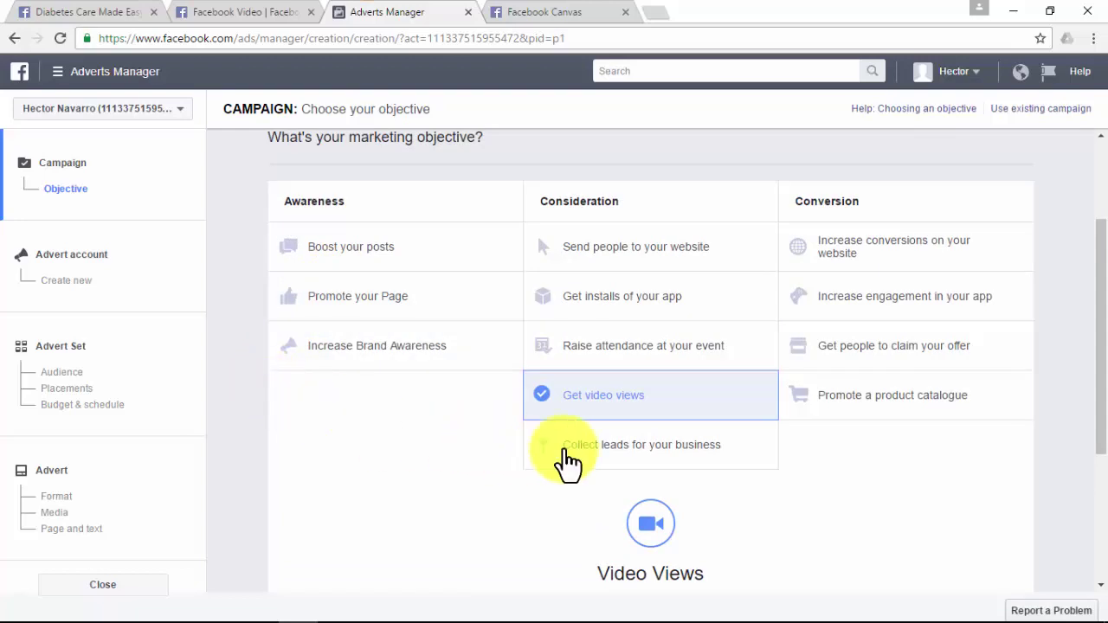
Step: Pick Collect leads for your business so the campaign is named Lead Generation
left_click(621, 448)
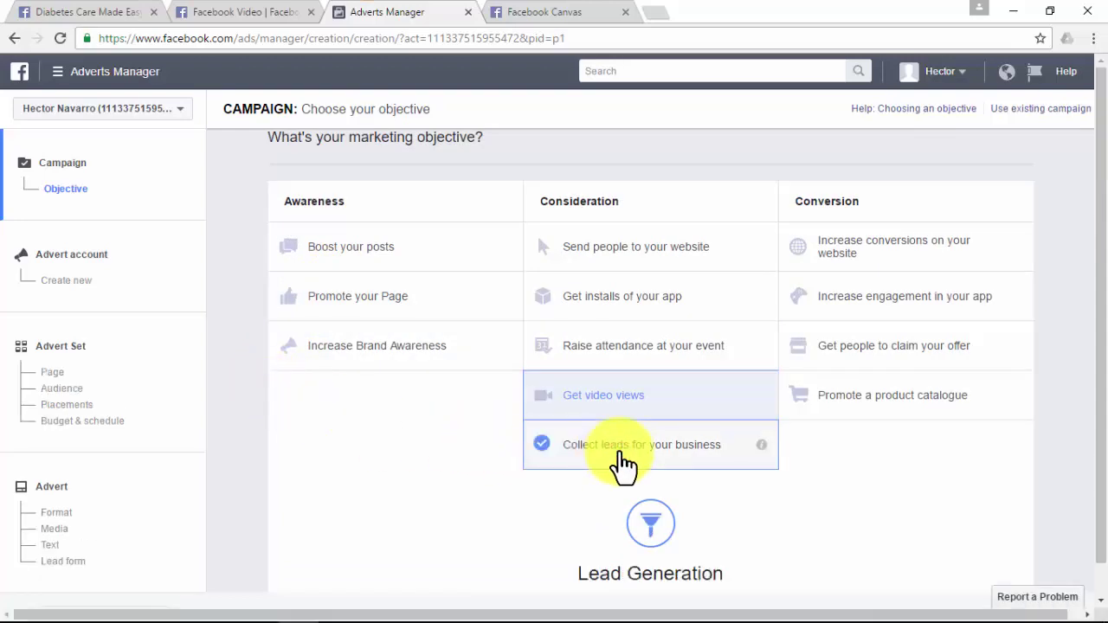
scroll(618, 465, "down", 3)
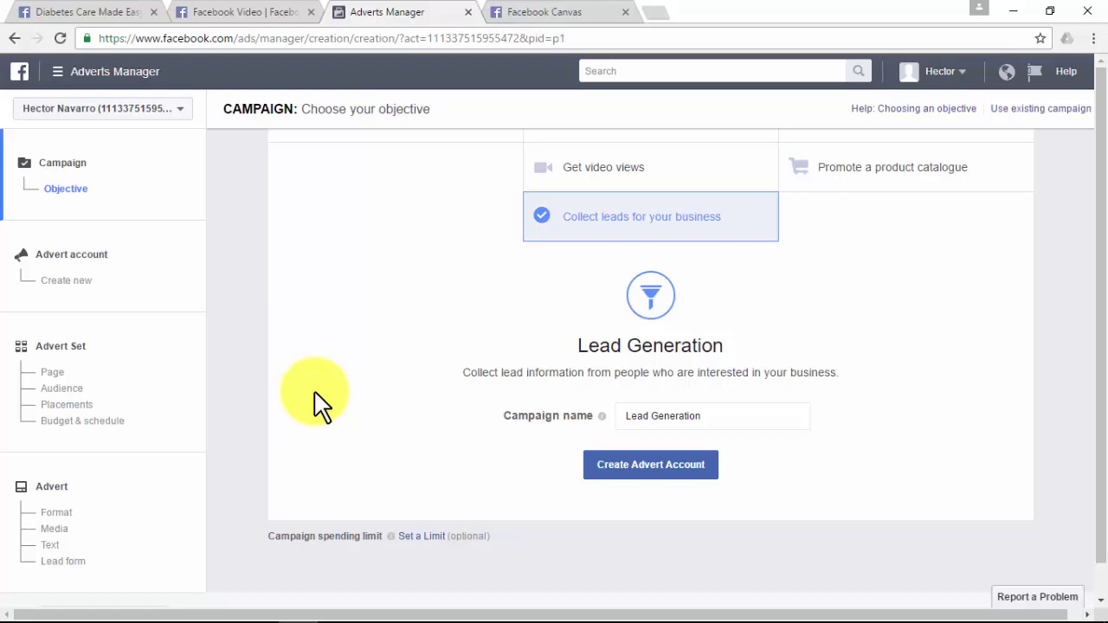
Step: Confirm the Page's Canvas section has no canvases, then view the canvas.facebook.com landing page
left_click(126, 16)
left_click(197, 390)
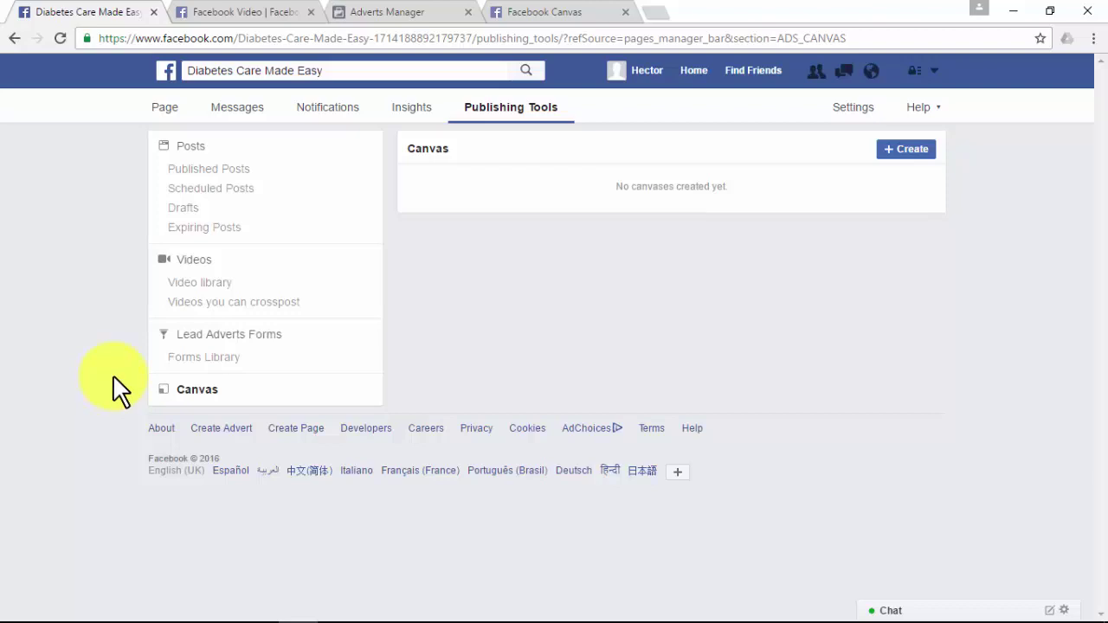
left_click(592, 14)
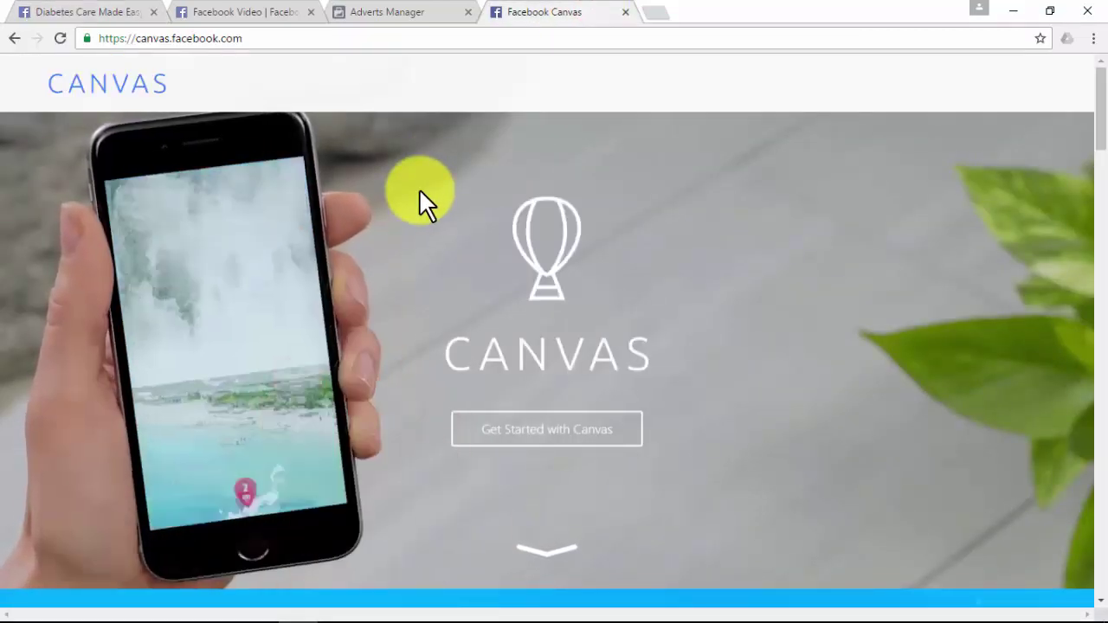
Step: Read the Facebook Canvas landing page down to Get Started with Canvas
scroll(419, 188, "down", 4)
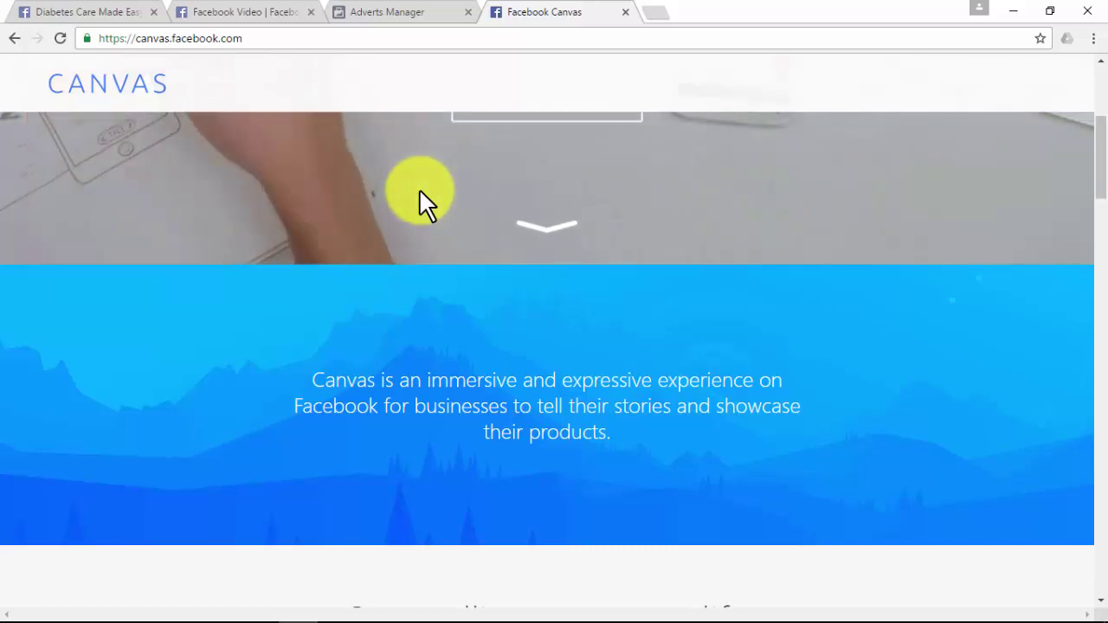
scroll(419, 189, "down", 3)
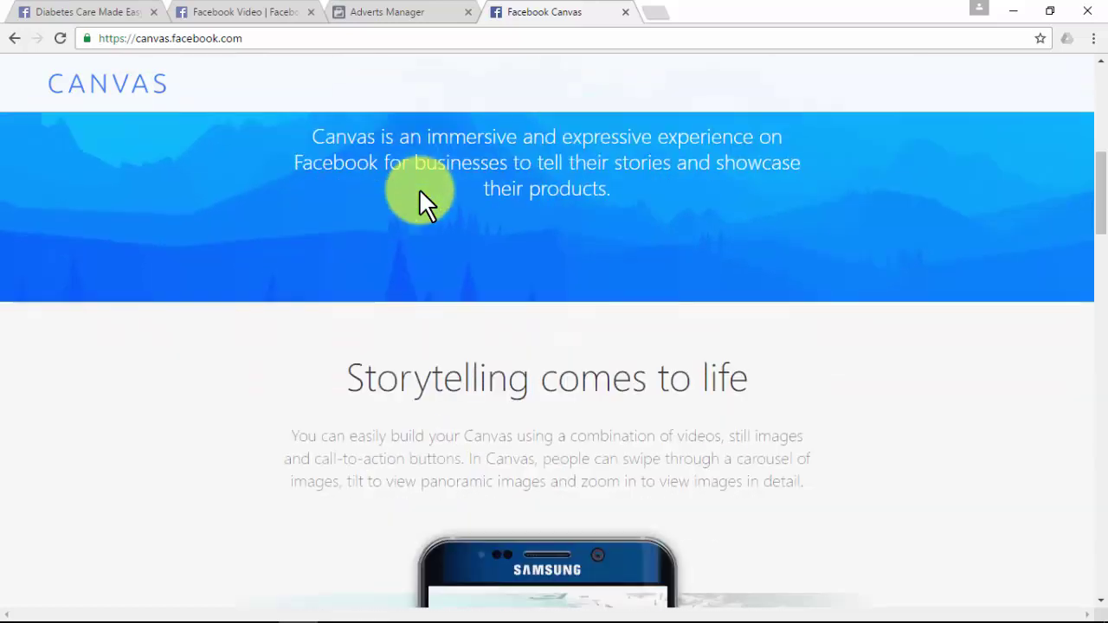
scroll(419, 203, "down", 1)
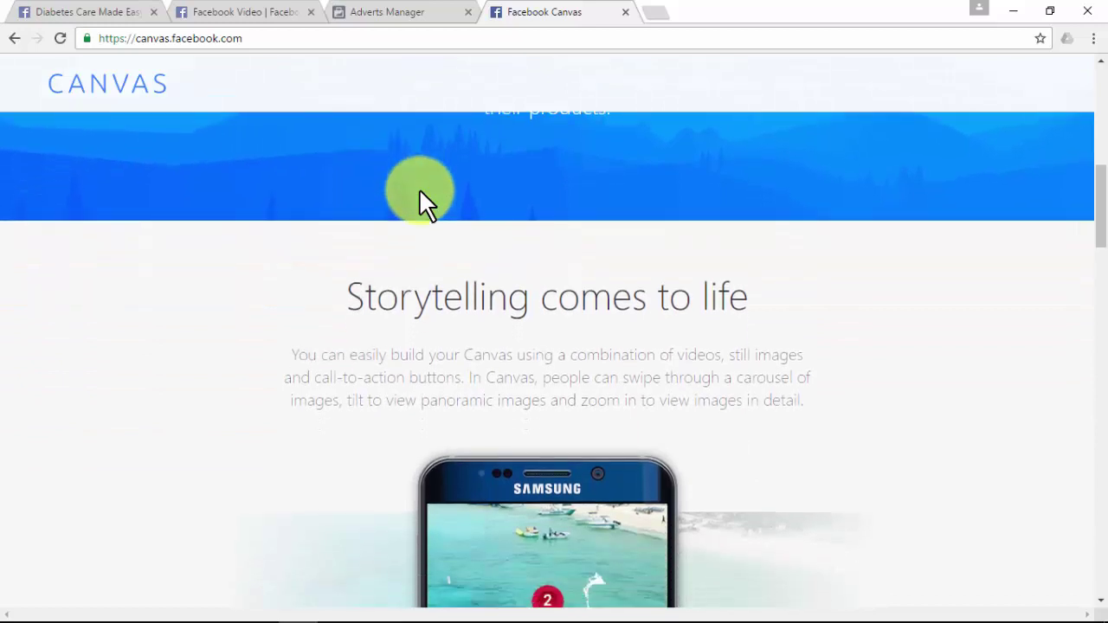
scroll(419, 192, "down", 1)
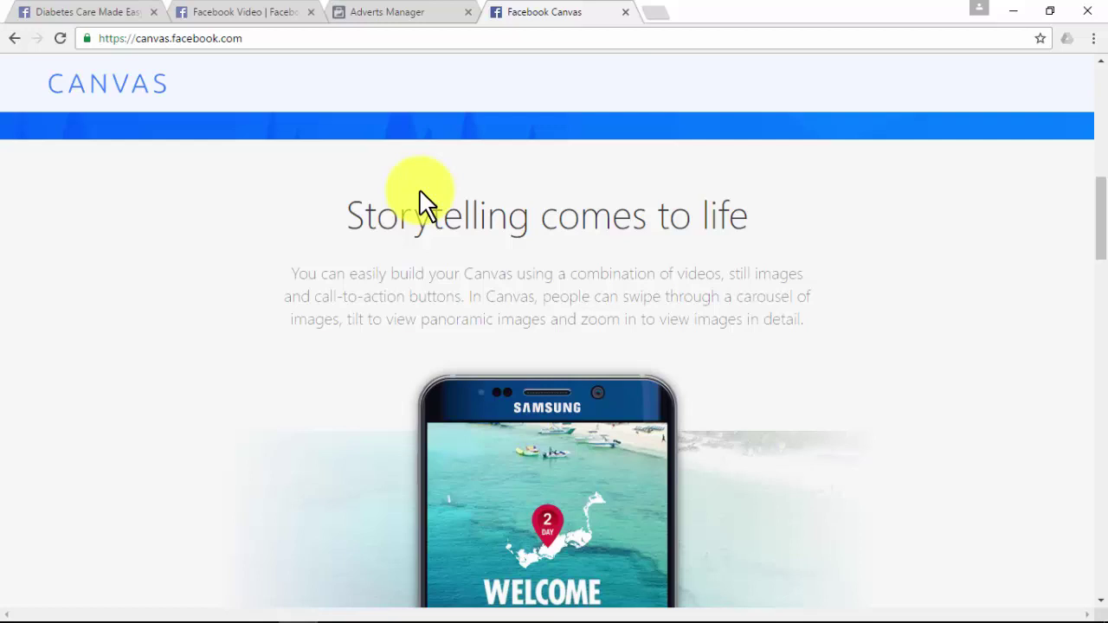
scroll(329, 255, "down", 5)
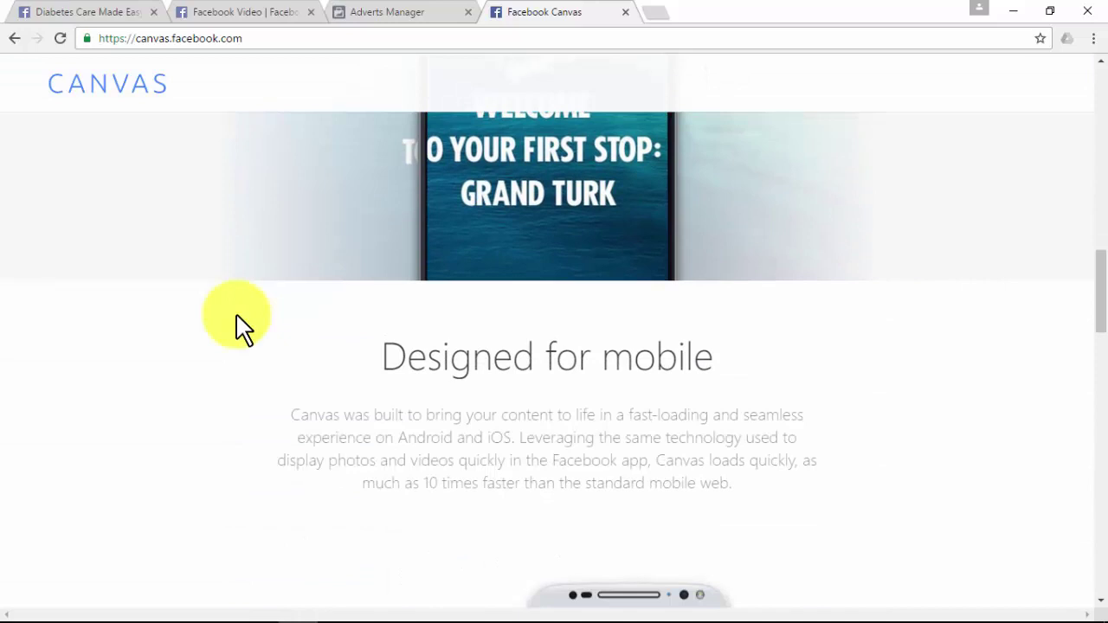
scroll(242, 328, "down", 15)
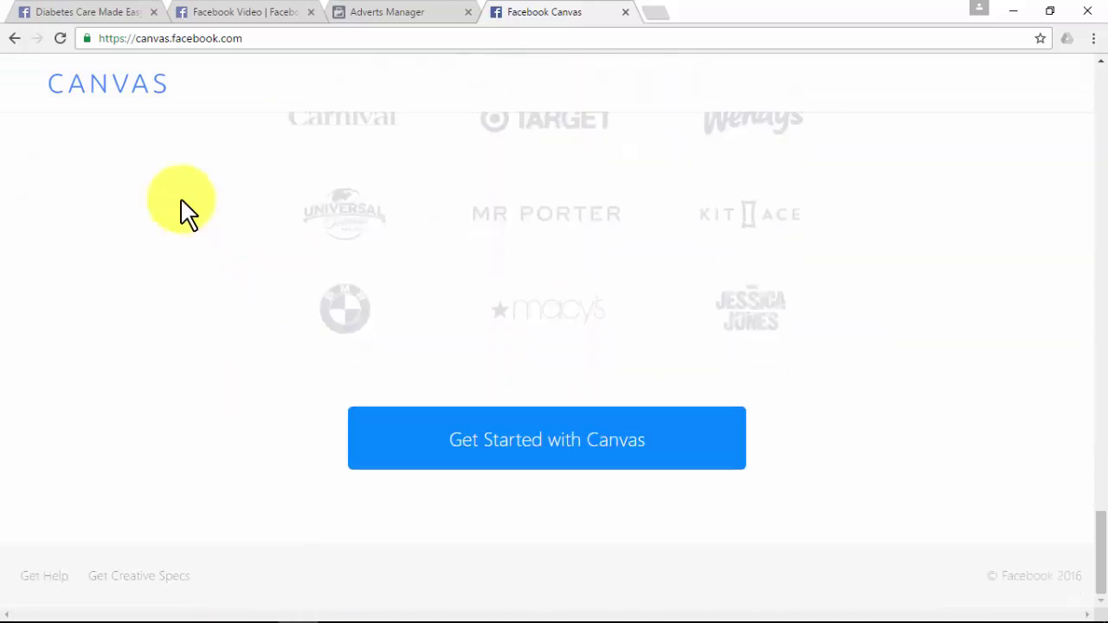
Step: Return to the Lead Generation campaign with Collect leads for your business still selected
left_click(244, 12)
left_click(370, 12)
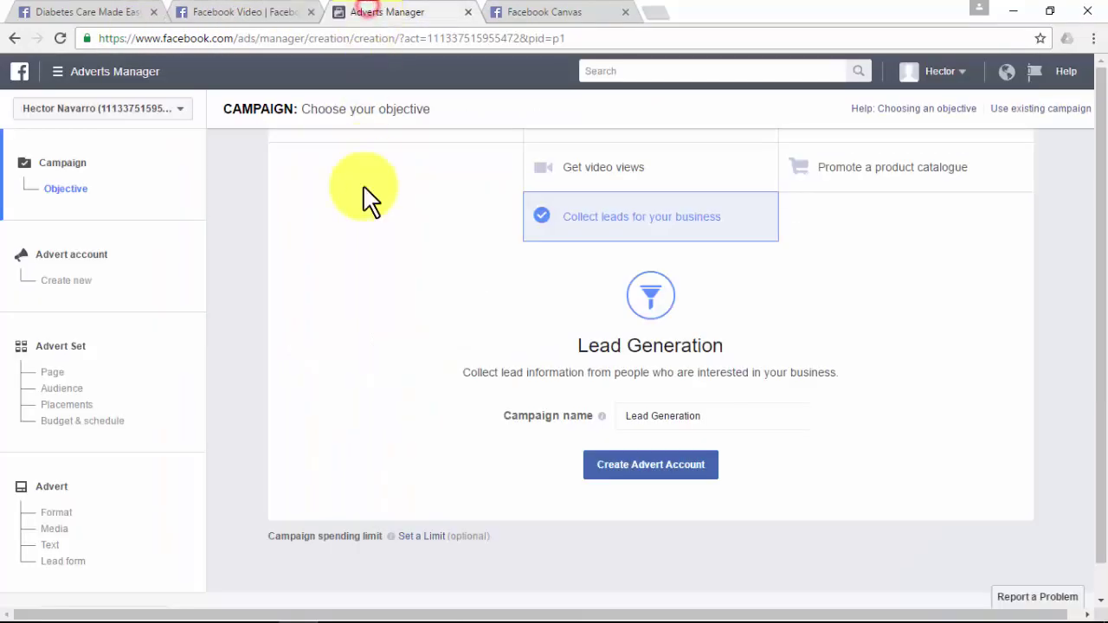
scroll(350, 381, "up", 5)
scroll(329, 415, "down", 1)
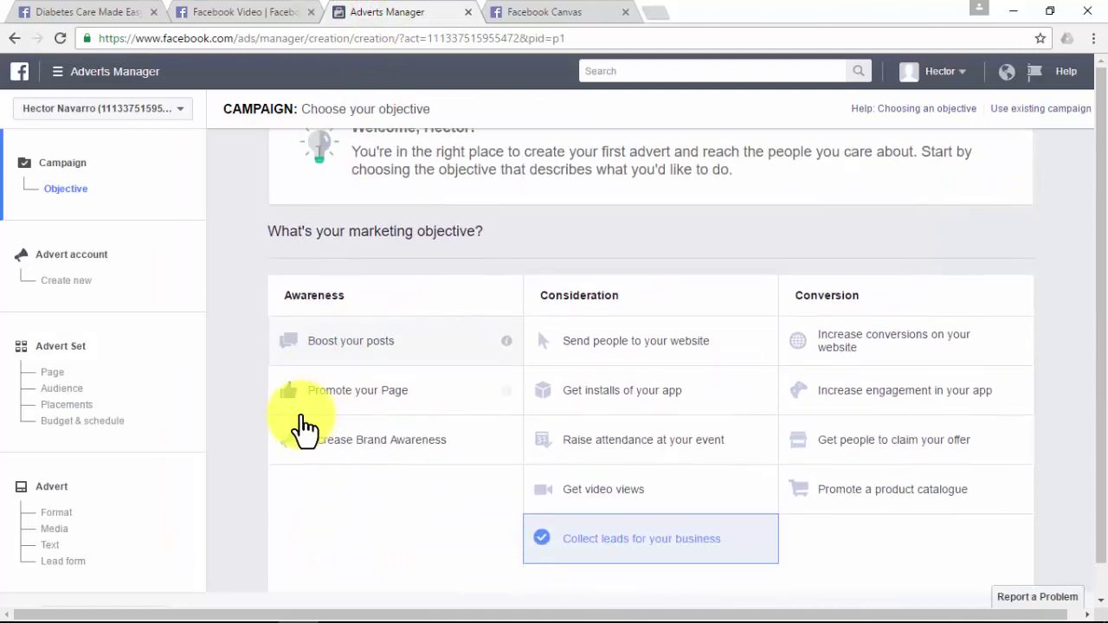